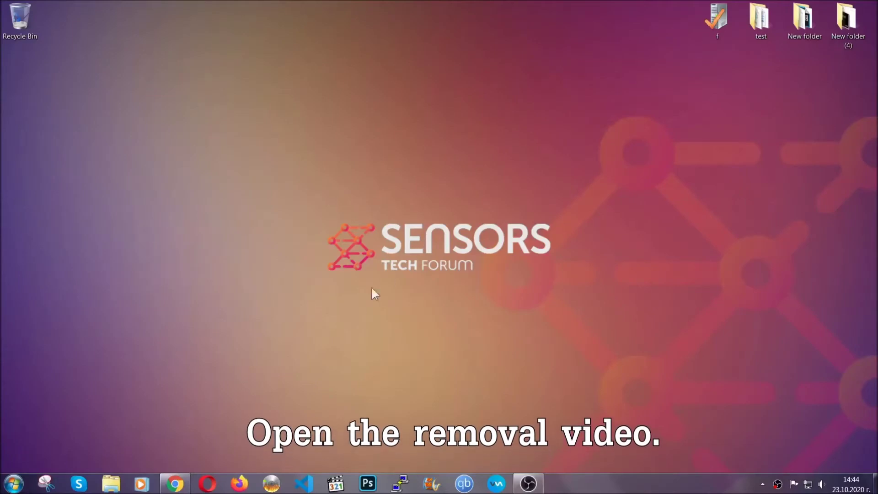
# Follow the sensorstechforum link in the YouTube description, then download and launch SpyHunter-Installer.exe
pyautogui.click(176, 488)
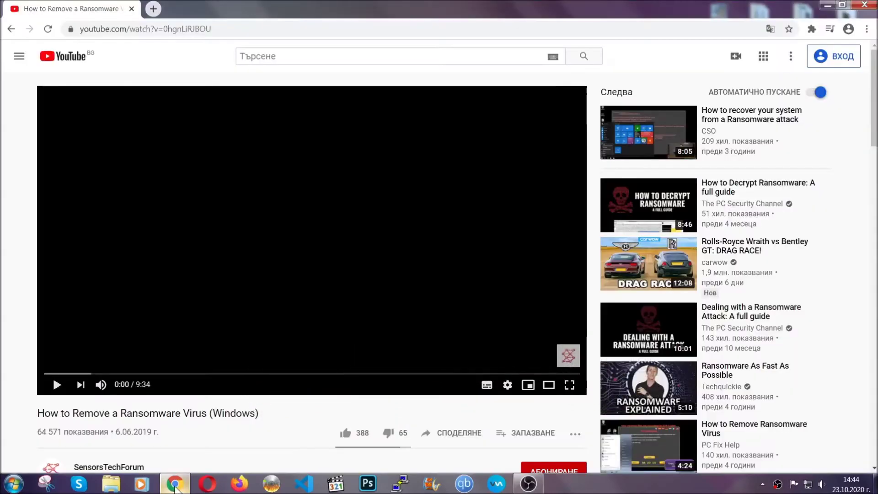
pyautogui.scroll(-4, 159, 367)
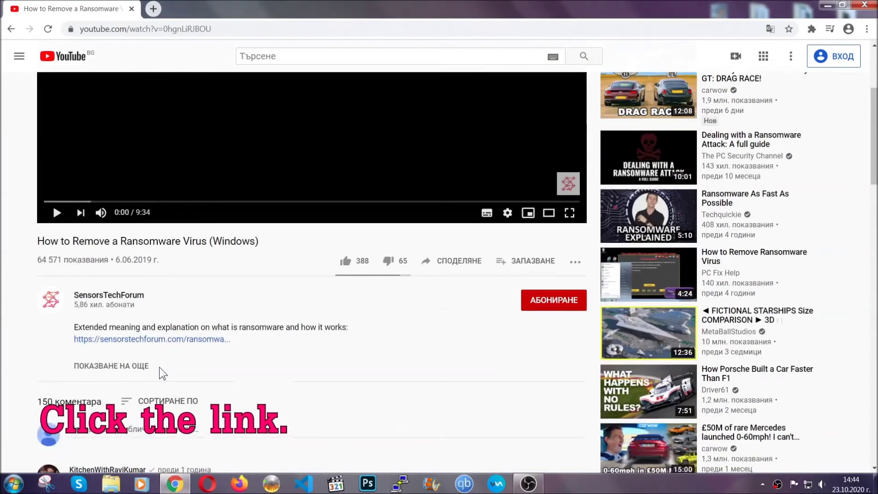
pyautogui.click(174, 340)
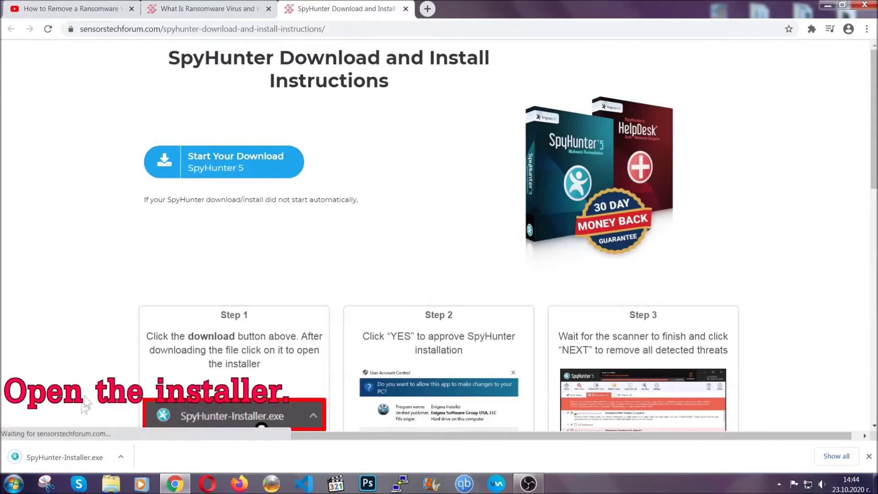
pyautogui.click(66, 460)
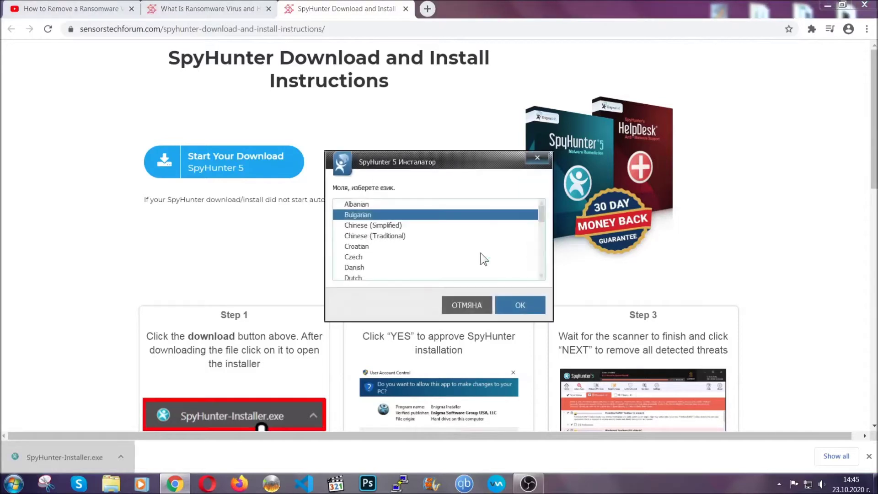
# Install SpyHunter 5 in English, accepting the EULA, and finish setup so it starts scanning
pyautogui.scroll(-2, 452, 255)
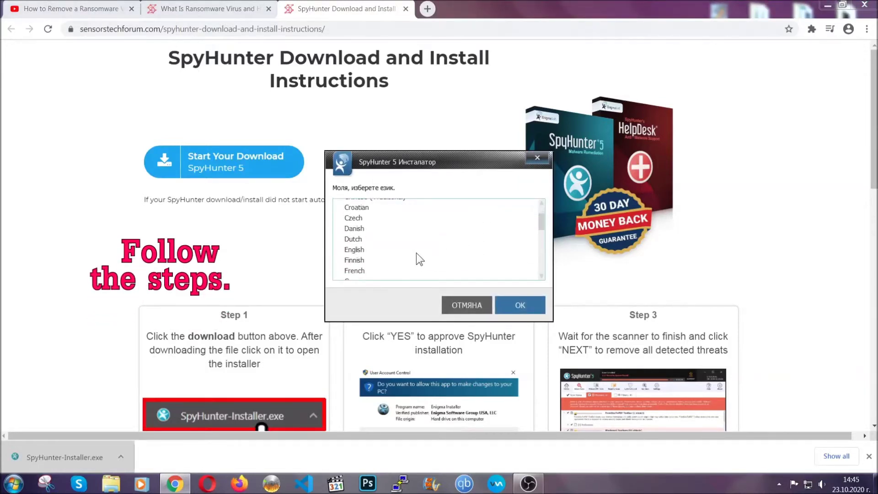
pyautogui.click(412, 250)
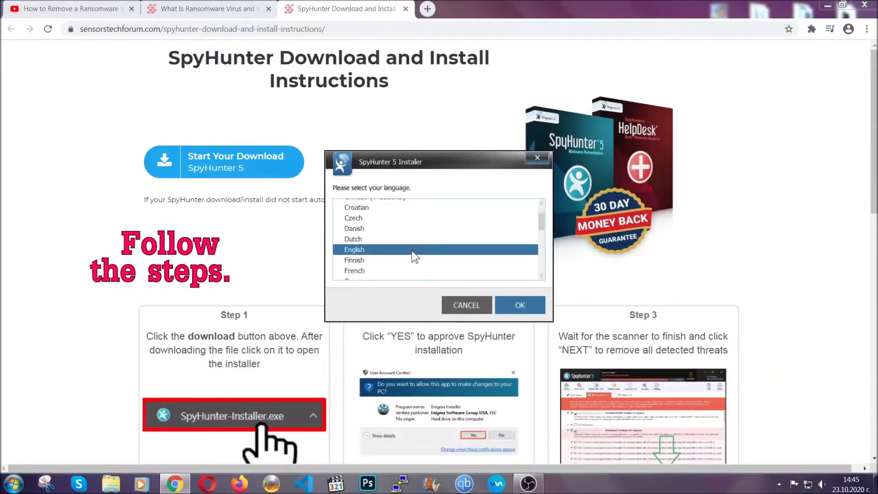
pyautogui.click(517, 304)
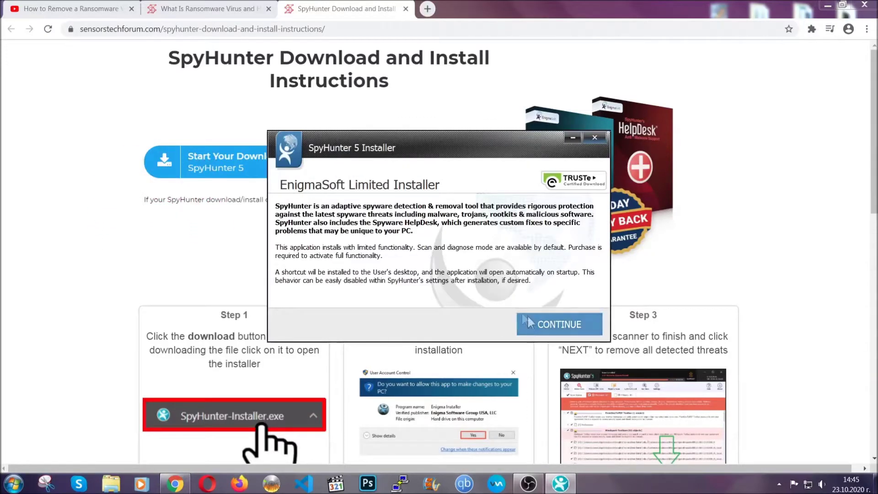
pyautogui.click(529, 316)
pyautogui.click(503, 296)
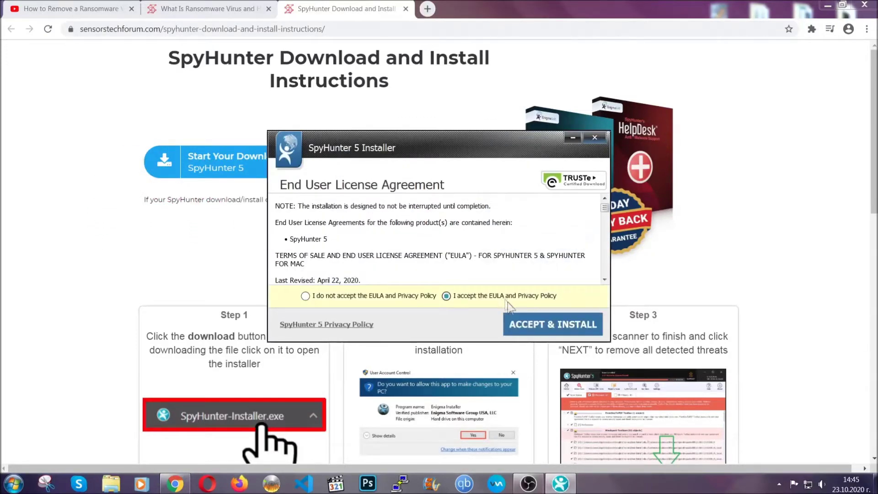
pyautogui.click(523, 320)
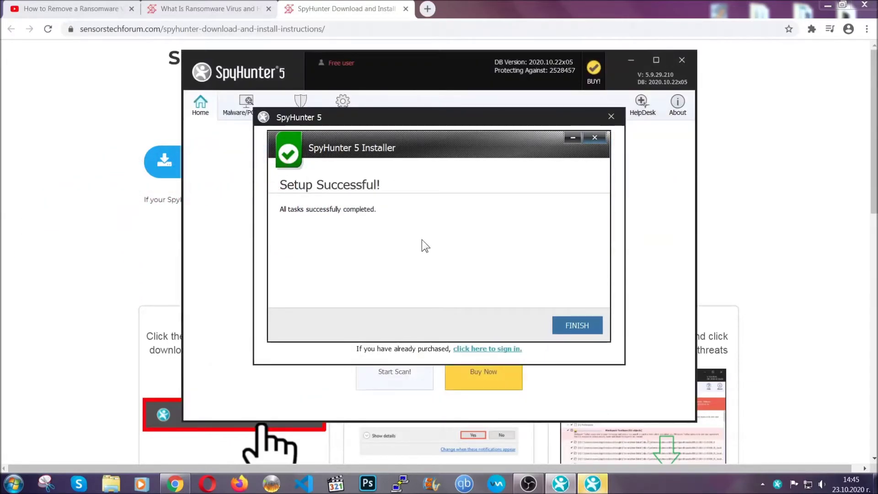
pyautogui.click(561, 326)
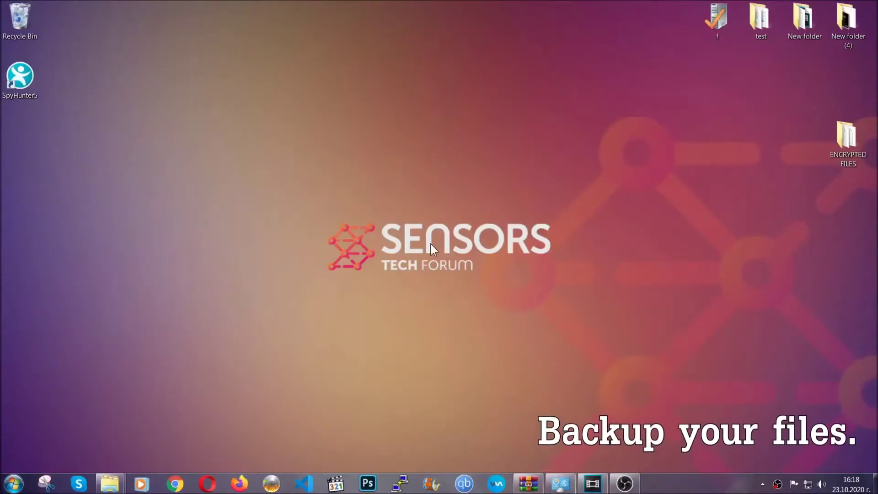
# Copy all six .efji files from the ENCRYPTED FILES folder
pyautogui.doubleClick(842, 141)
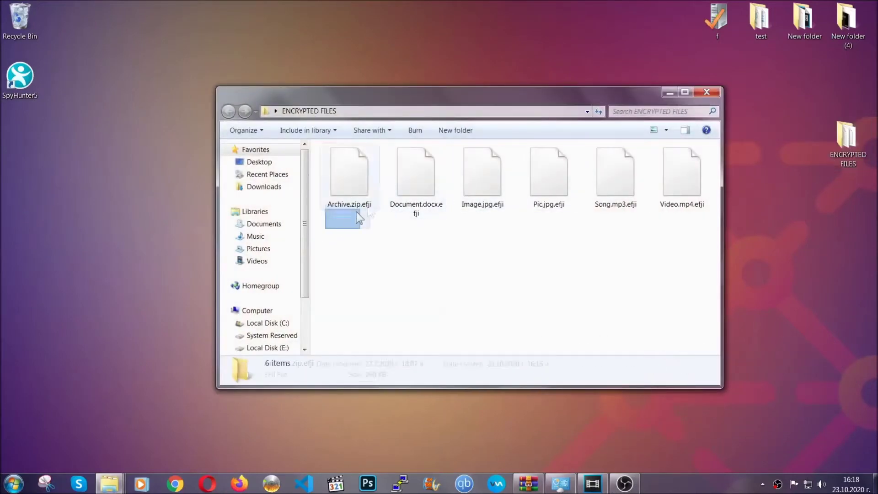
pyautogui.moveTo(359, 219); pyautogui.dragTo(685, 163)
pyautogui.rightClick(685, 163)
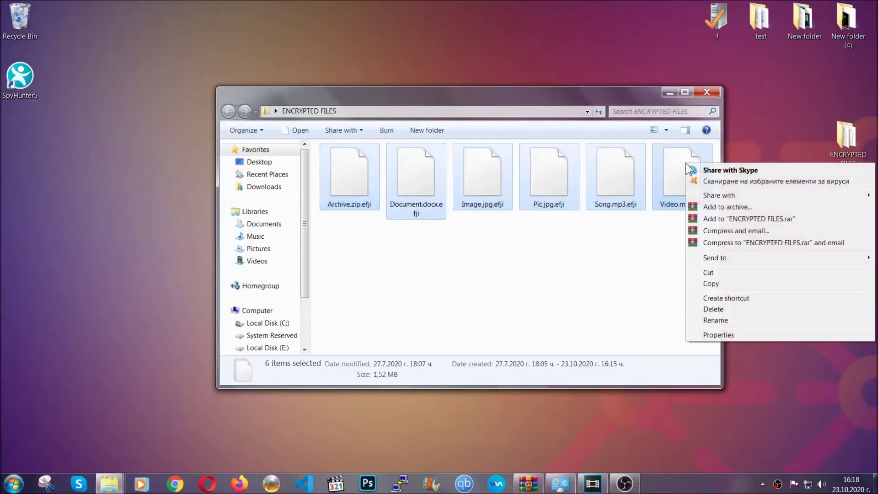
pyautogui.click(710, 284)
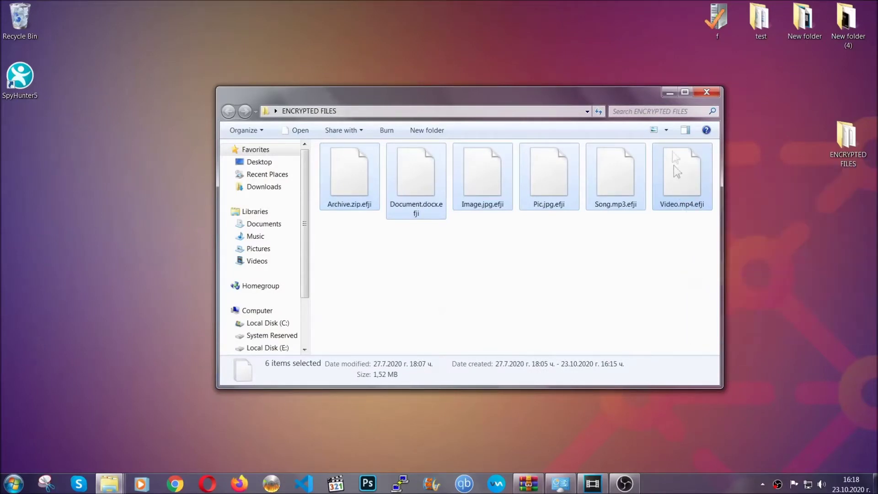
pyautogui.click(670, 92)
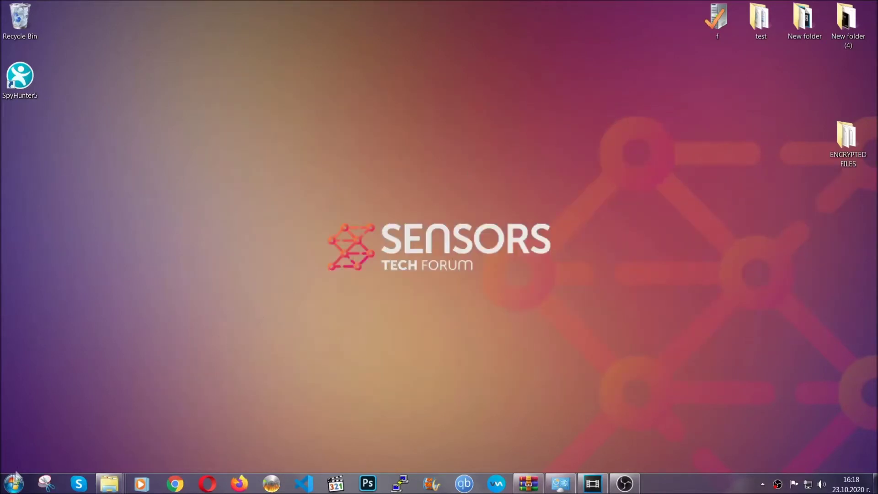
# Paste the six files onto FLASH DRIVE (H:) and close its window
pyautogui.click(13, 483)
pyautogui.click(168, 344)
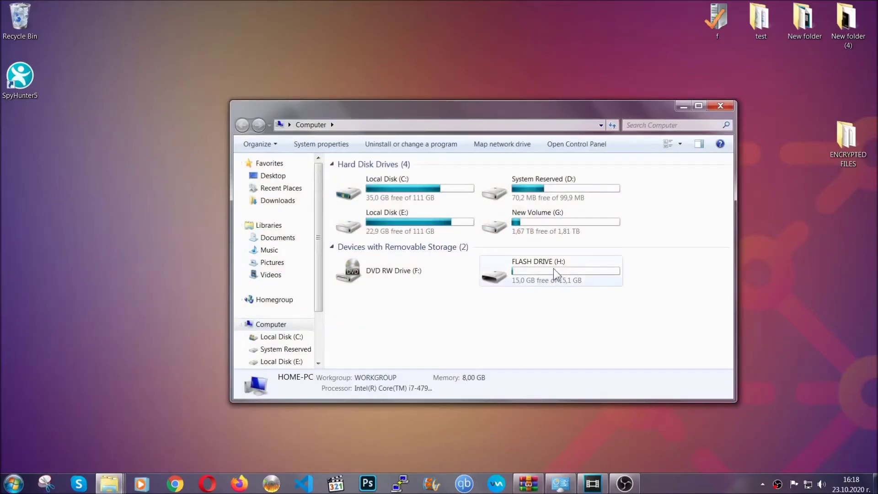
pyautogui.doubleClick(553, 268)
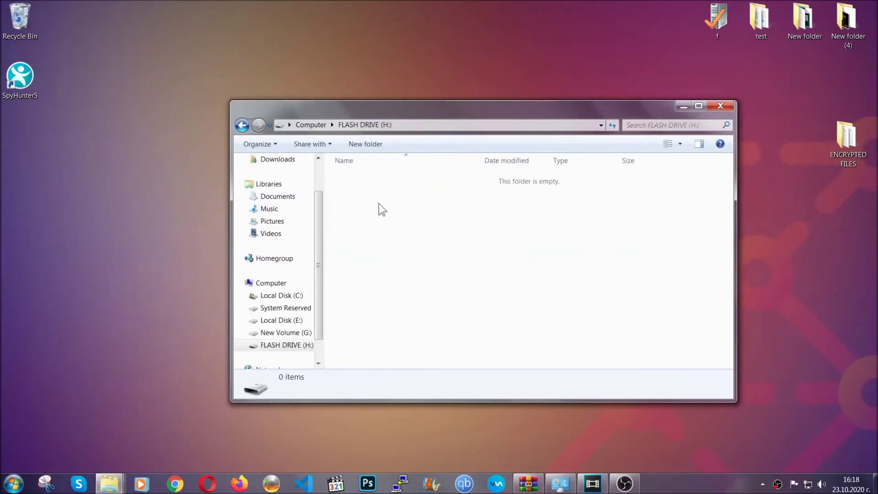
pyautogui.rightClick(379, 204)
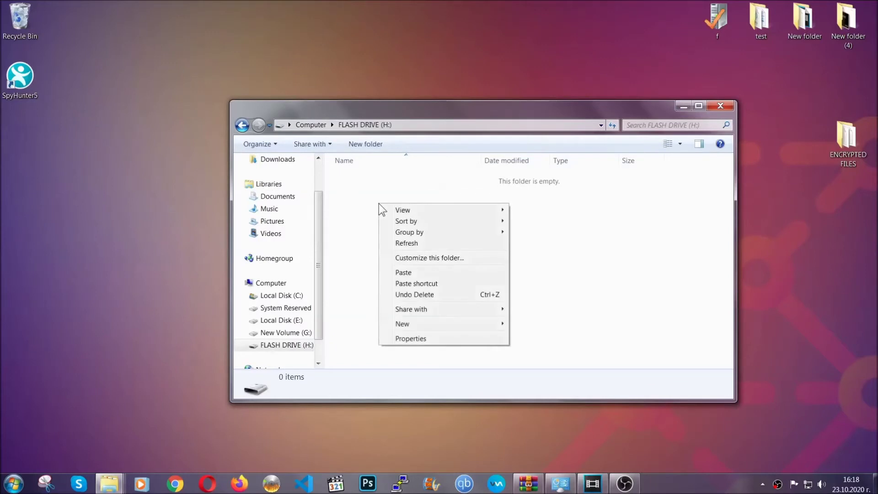
pyautogui.click(400, 273)
pyautogui.click(401, 274)
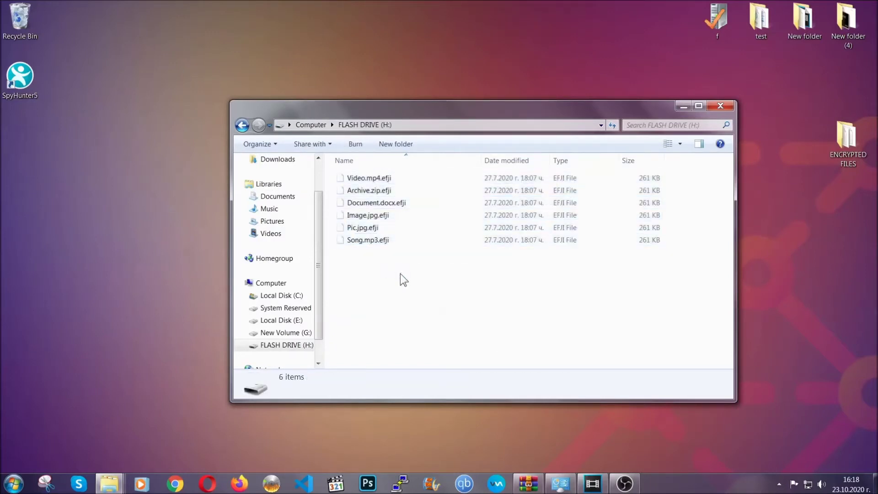
pyautogui.click(721, 107)
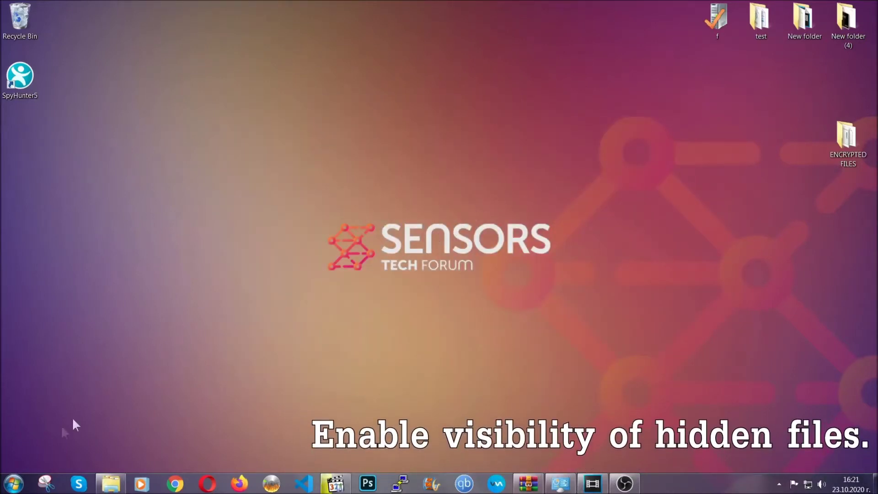
# Find 'show hidden files and folders' from the Start menu and enable 'Show hidden files, folders, and drives'
pyautogui.click(12, 484)
pyautogui.click(39, 456)
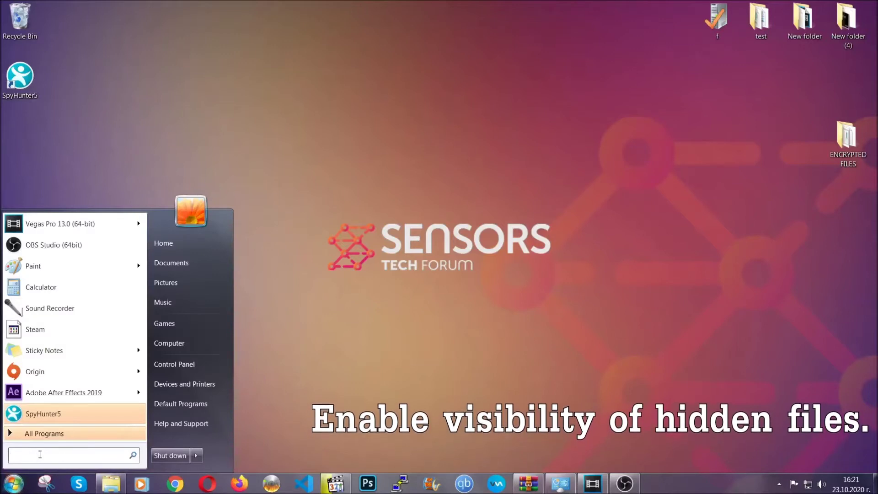
pyautogui.write('showh')
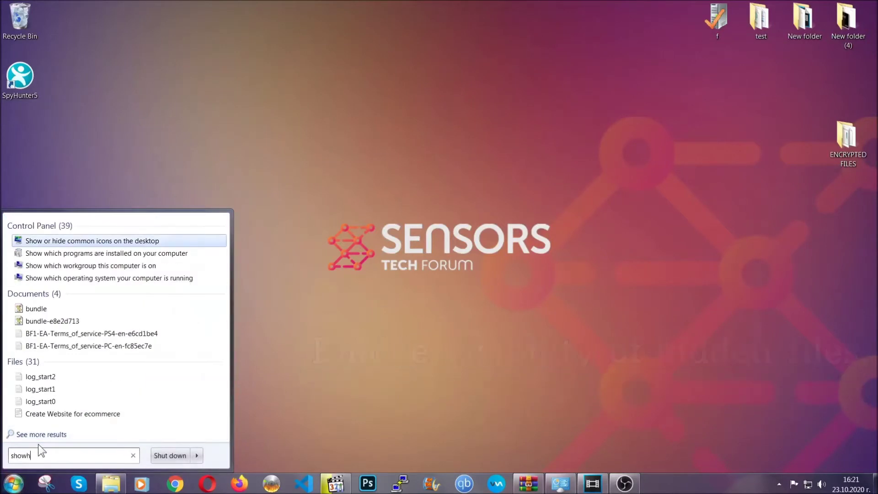
pyautogui.press('BackSpace')
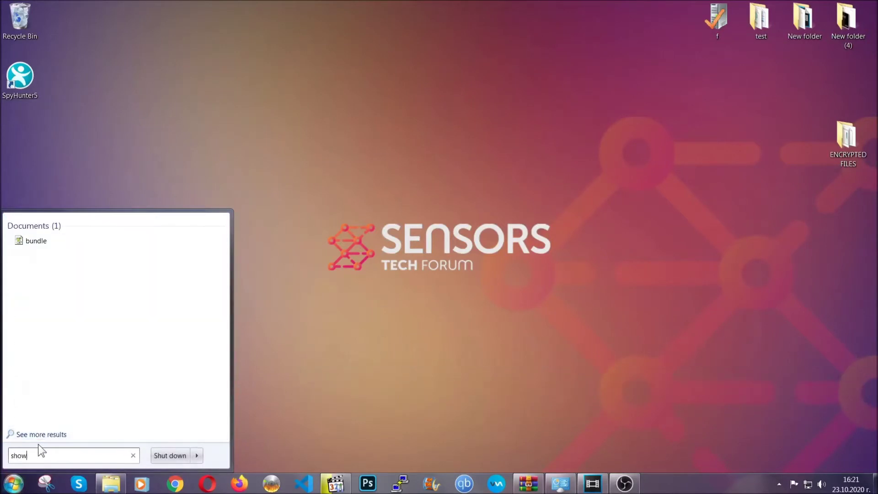
pyautogui.write('hidden files and folders')
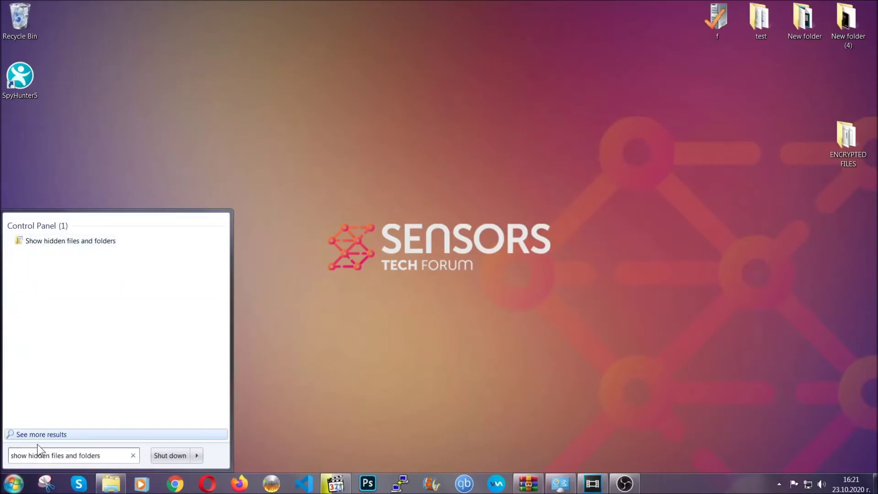
pyautogui.click(105, 242)
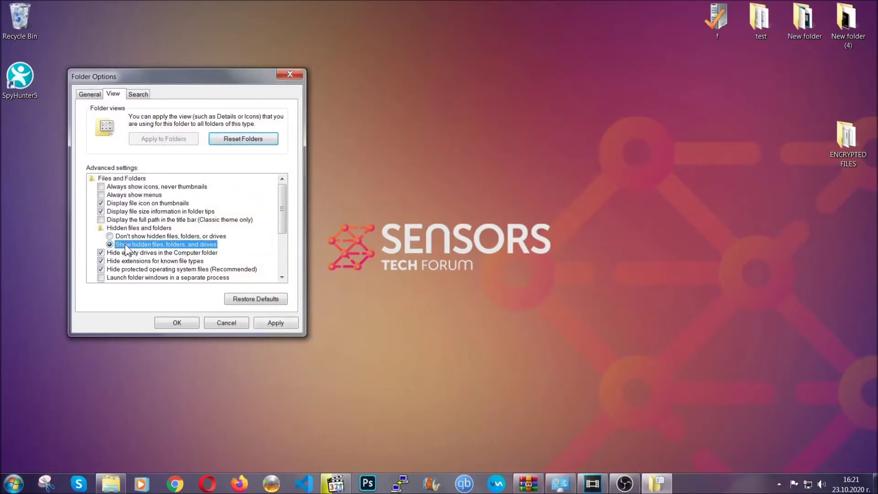
pyautogui.click(272, 325)
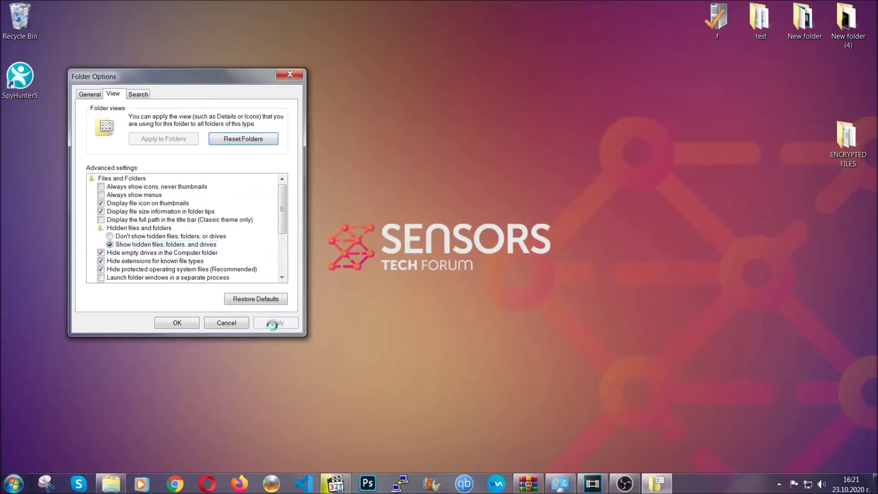
pyautogui.click(174, 322)
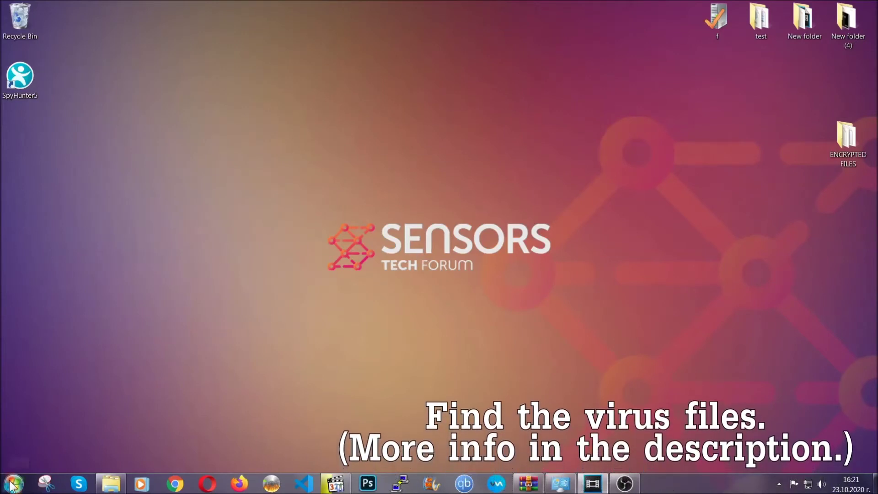
# Search Computer for 'fileextension:exe Example Vir' and select the EXAMPLE VIRUS NAME result
pyautogui.press('super')
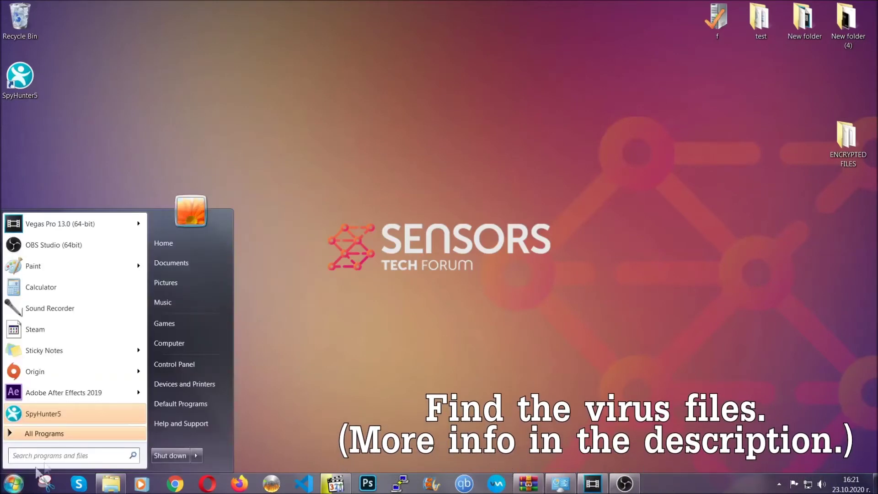
pyautogui.click(183, 345)
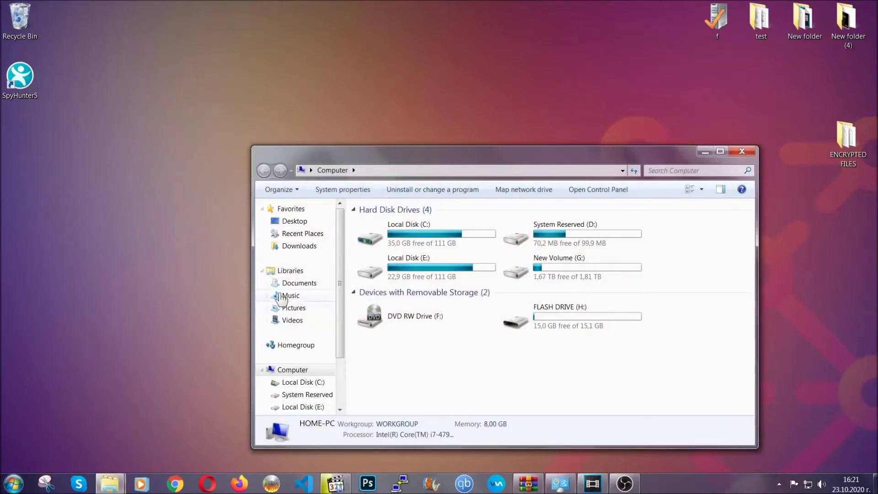
pyautogui.moveTo(478, 161); pyautogui.dragTo(418, 122)
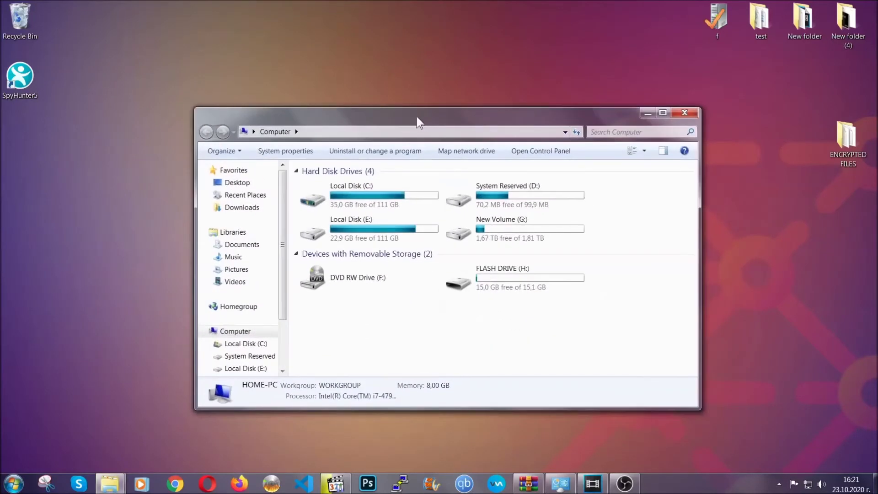
pyautogui.click(598, 132)
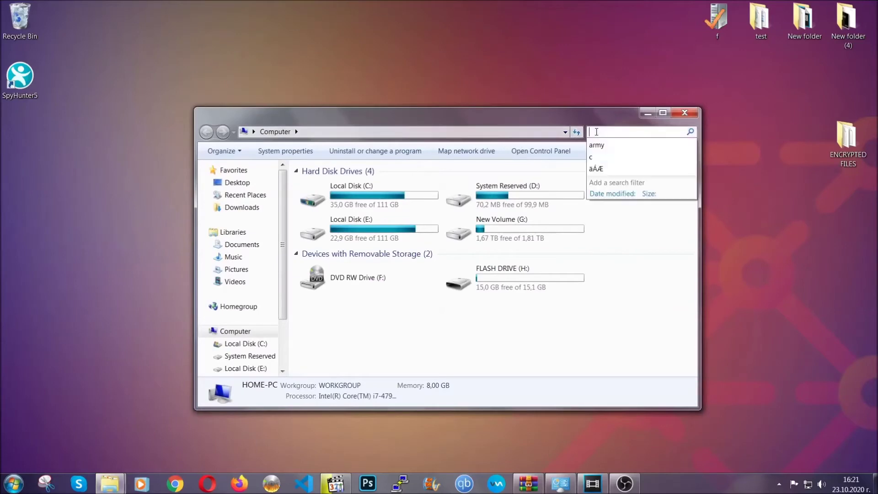
pyautogui.write('file')
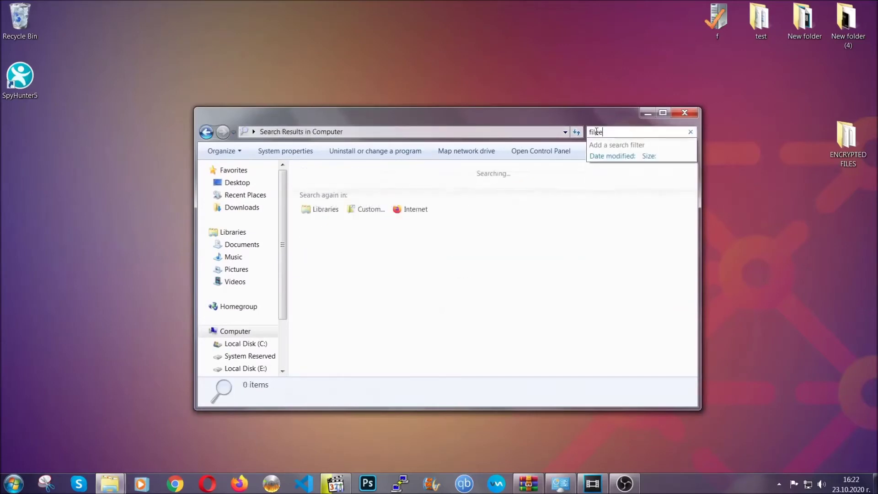
pyautogui.write('extension:exe ')
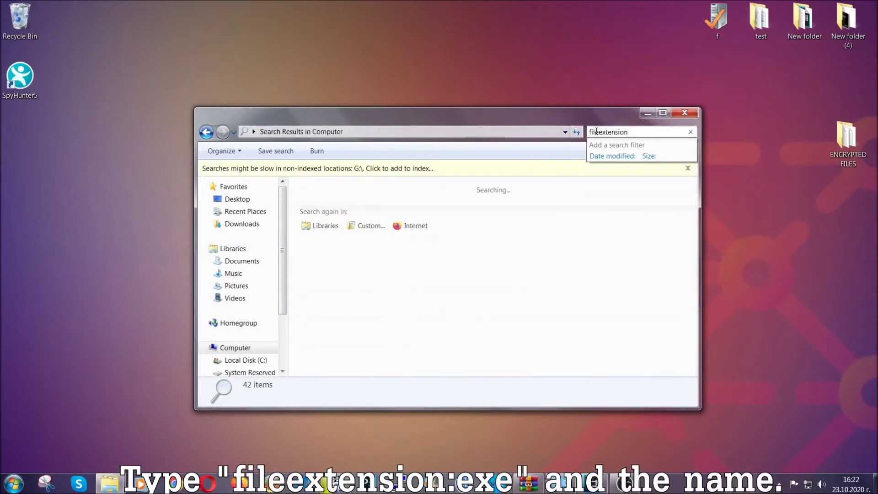
pyautogui.write('E')
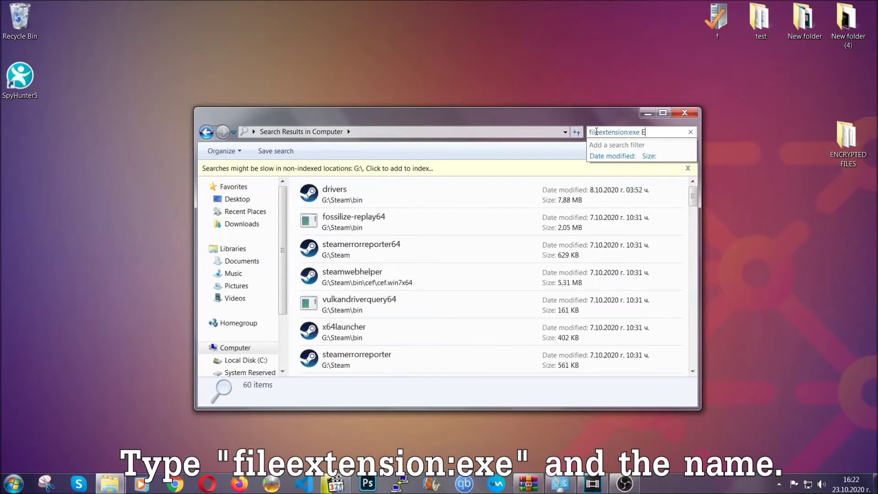
pyautogui.write('xample Virus Name')
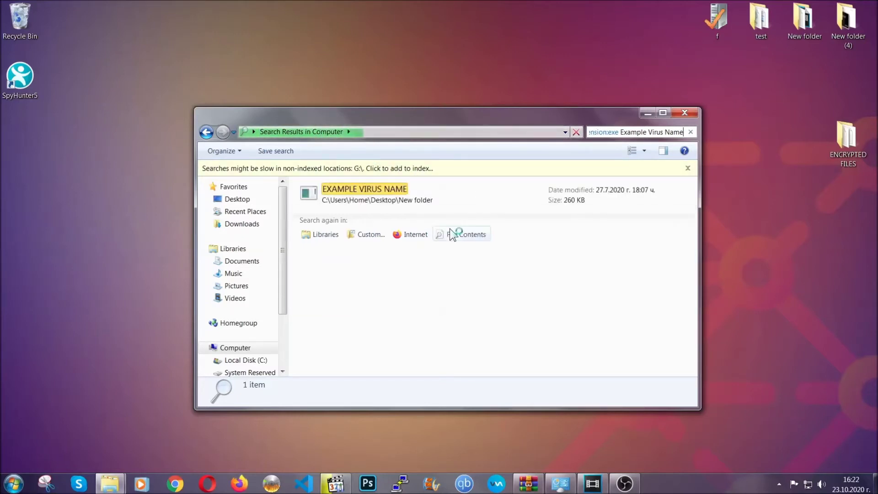
pyautogui.click(383, 188)
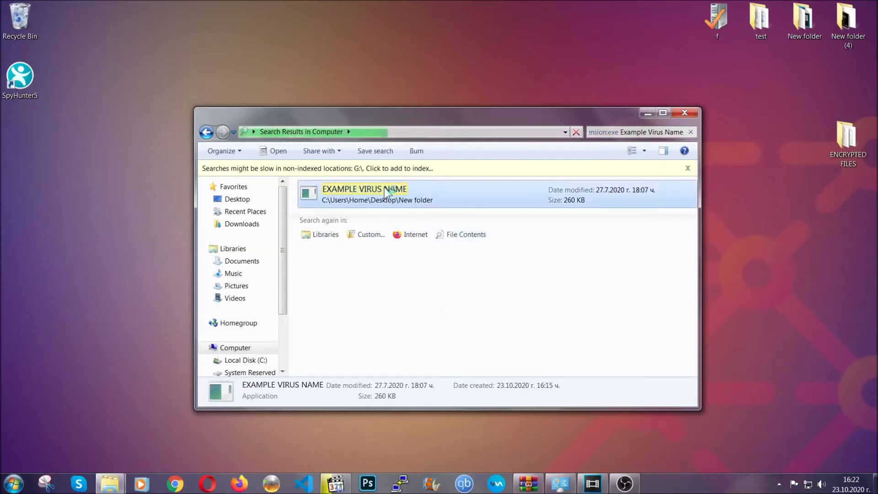
# Delete EXAMPLE VIRUS NAME to the Recycle Bin, confirming with Yes, and close the search window
pyautogui.rightClick(384, 191)
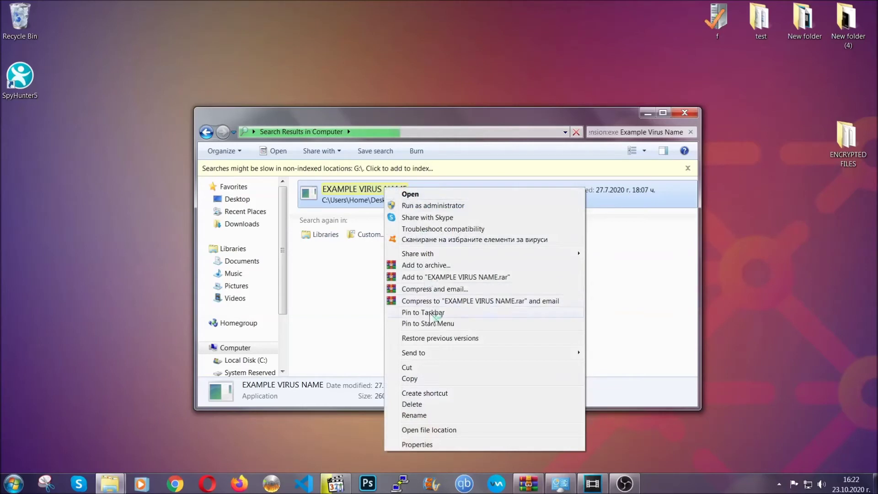
pyautogui.click(424, 404)
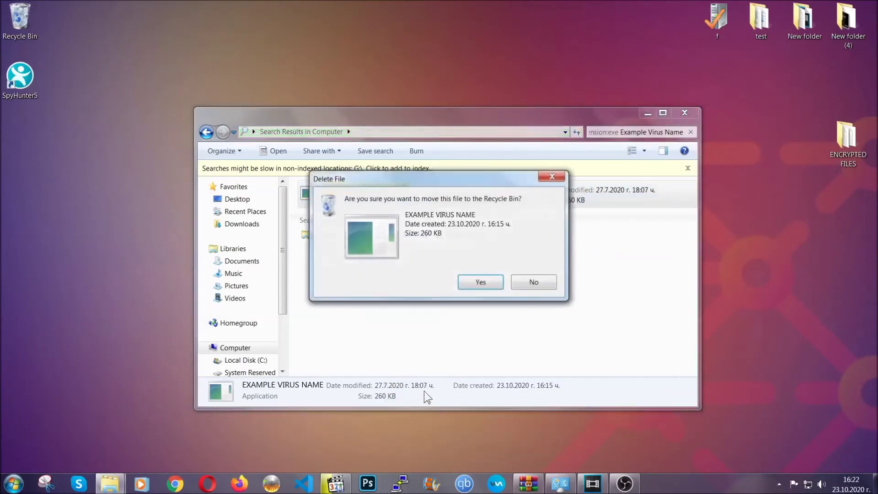
pyautogui.click(481, 283)
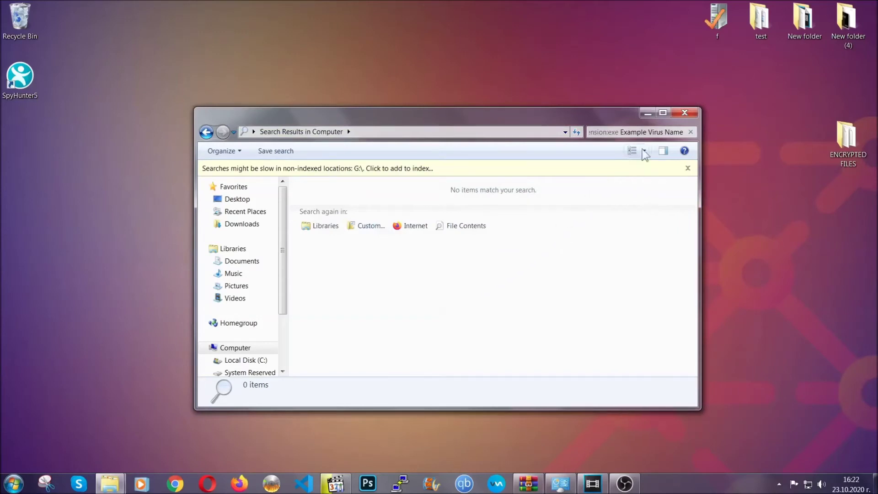
pyautogui.click(685, 113)
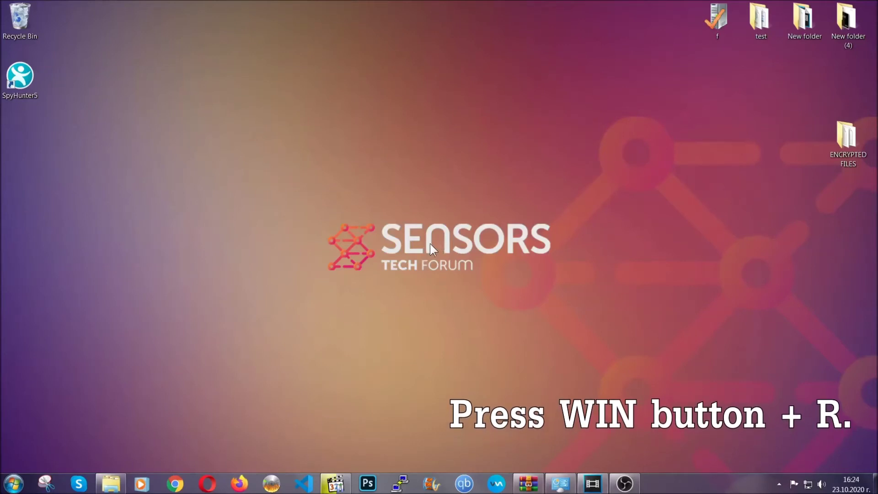
# Replace cmd with REGEDIT in the Run dialog to launch Registry Editor
pyautogui.press('super+r')
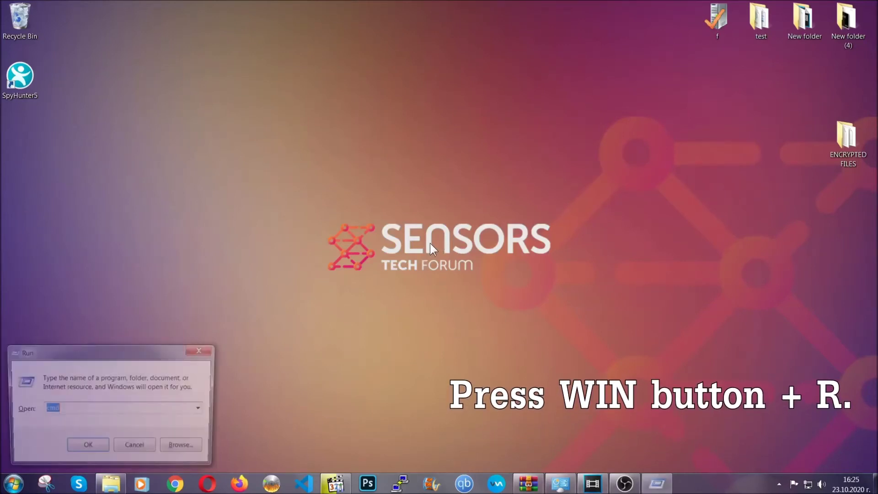
pyautogui.click(96, 414)
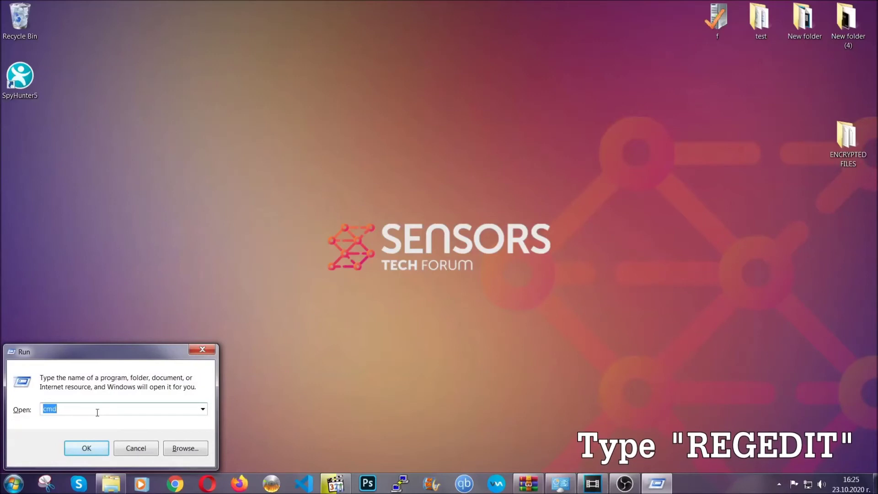
pyautogui.moveTo(84, 415); pyautogui.dragTo(19, 416)
pyautogui.write('RE')
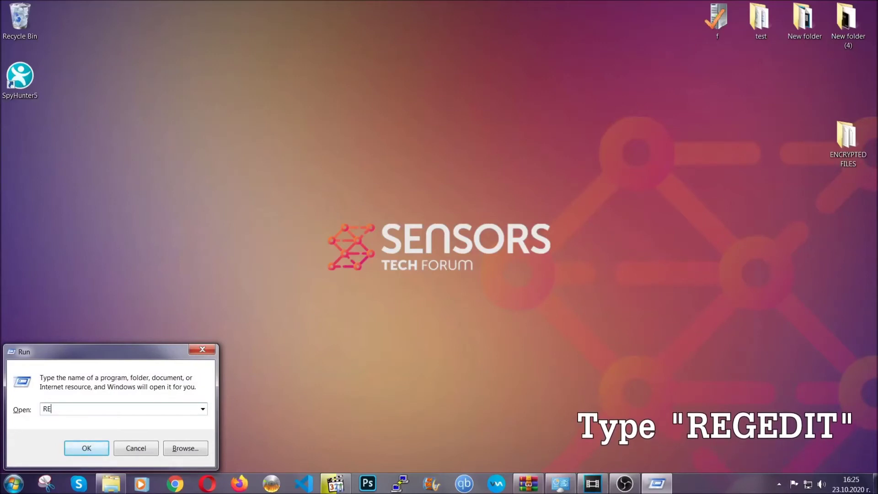
pyautogui.write('GEDIT')
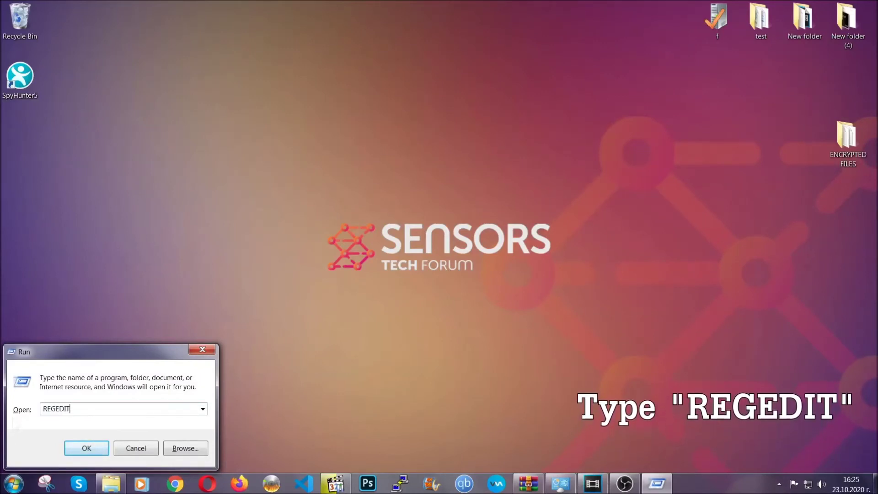
pyautogui.click(75, 447)
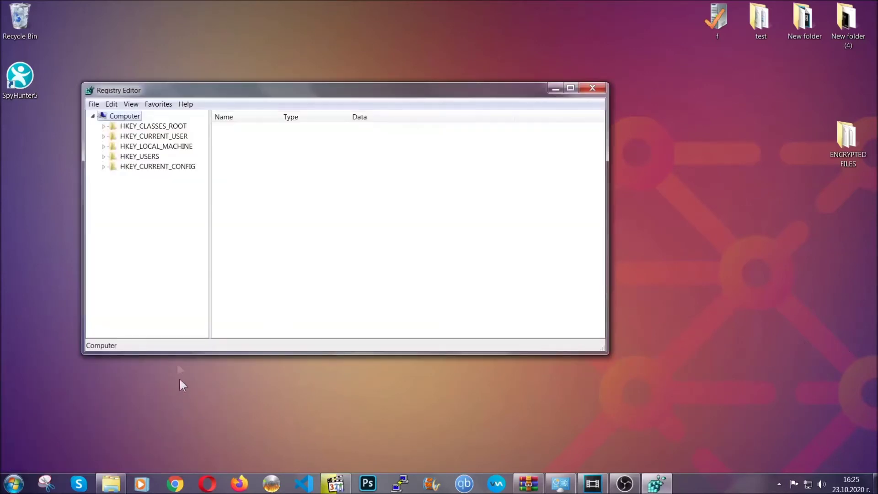
# Export the entire registry to the Desktop as BACKUP.reg via File > Export
pyautogui.click(94, 105)
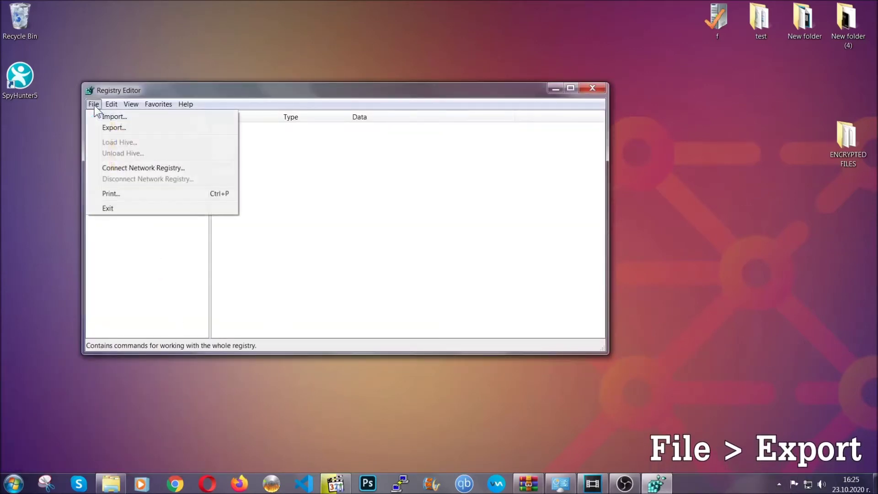
pyautogui.click(115, 127)
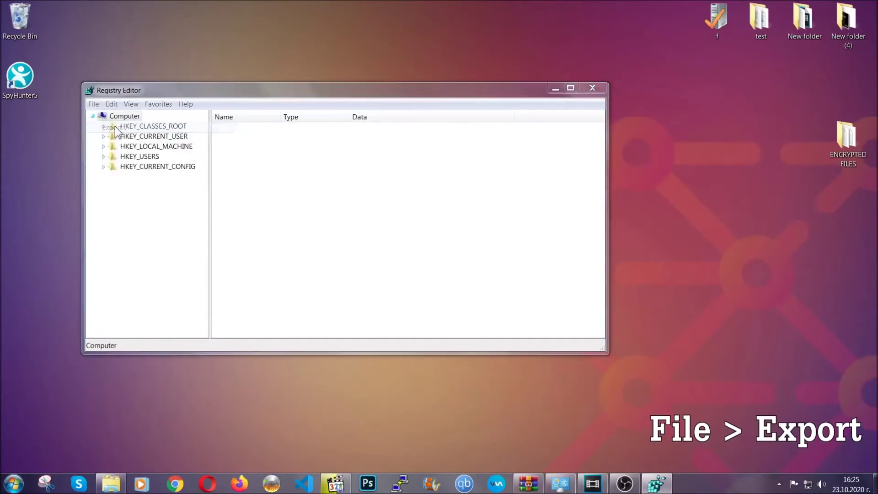
pyautogui.click(114, 193)
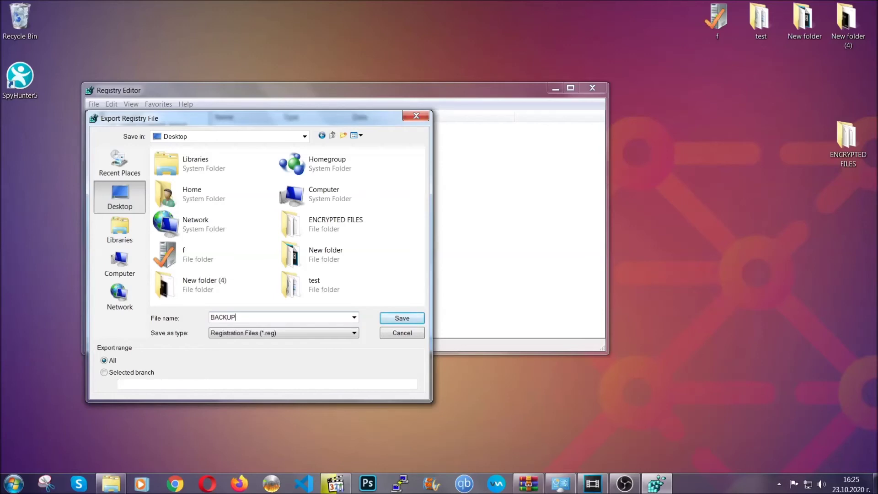
pyautogui.click(396, 320)
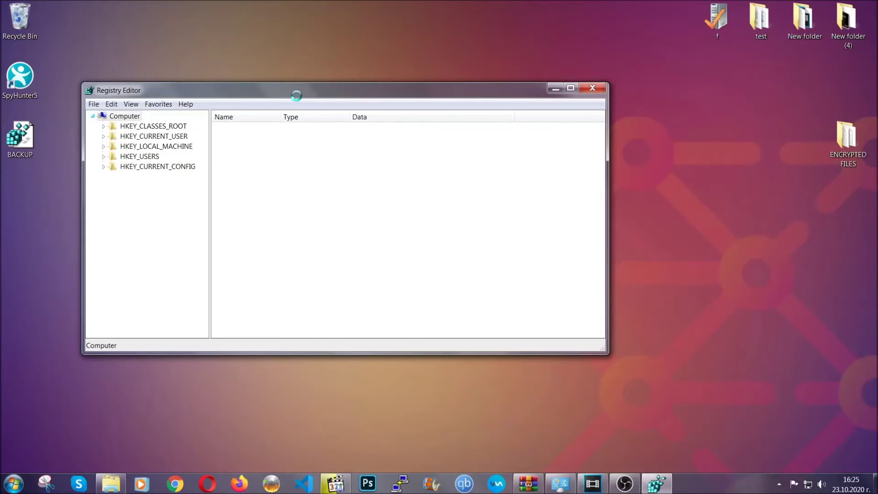
pyautogui.moveTo(296, 95); pyautogui.dragTo(383, 125)
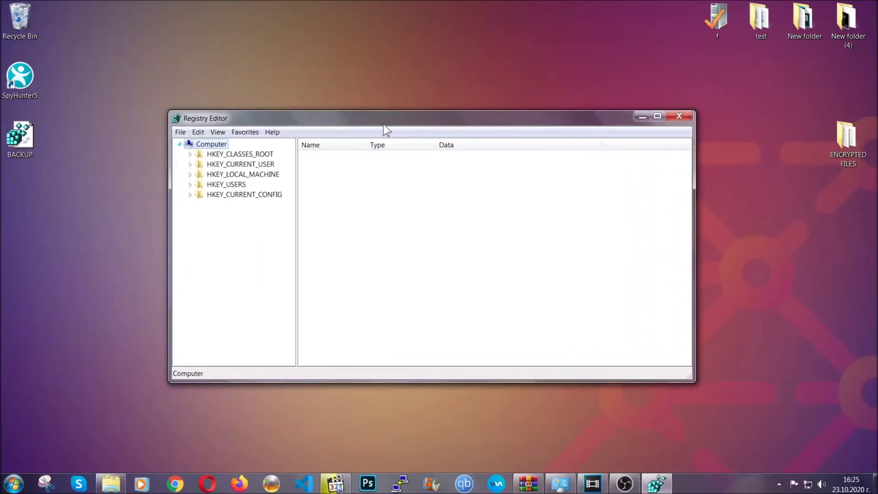
pyautogui.click(180, 132)
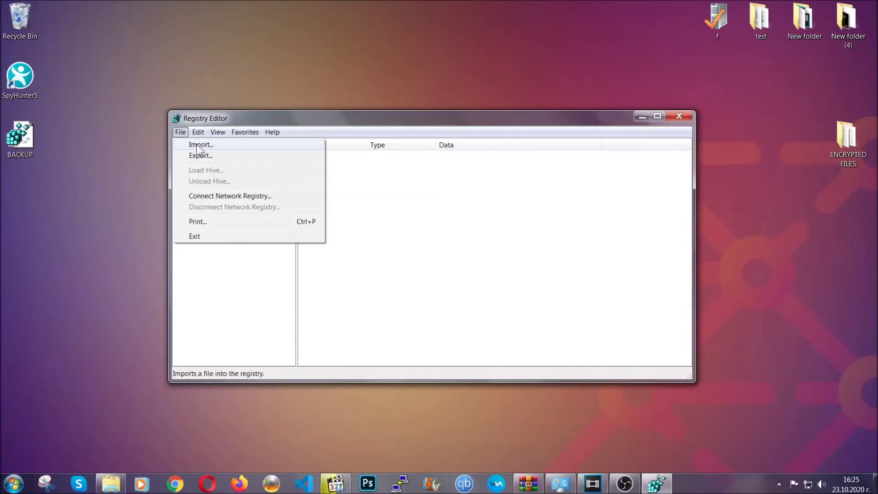
pyautogui.click(182, 133)
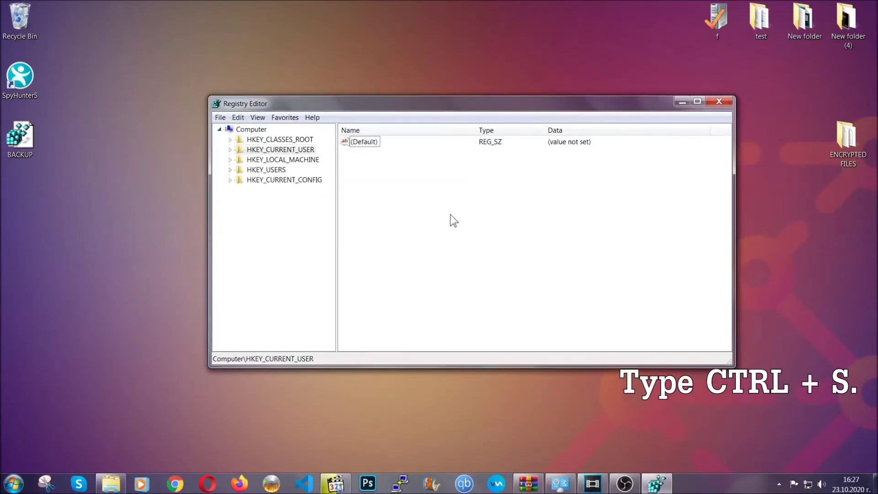
# Find the RunOnce key with Ctrl+F, then open the adjacent Run key showing THE VIRUS
pyautogui.hotkey('ctrl', 'f')
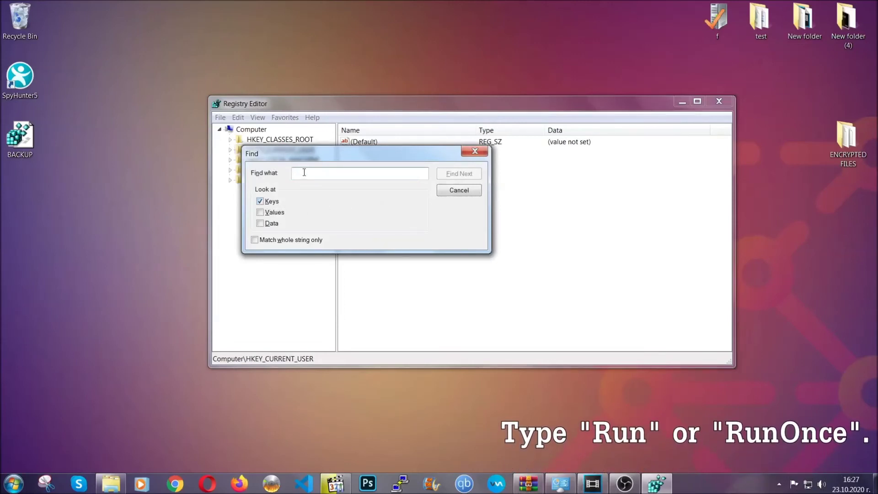
pyautogui.write('RunO')
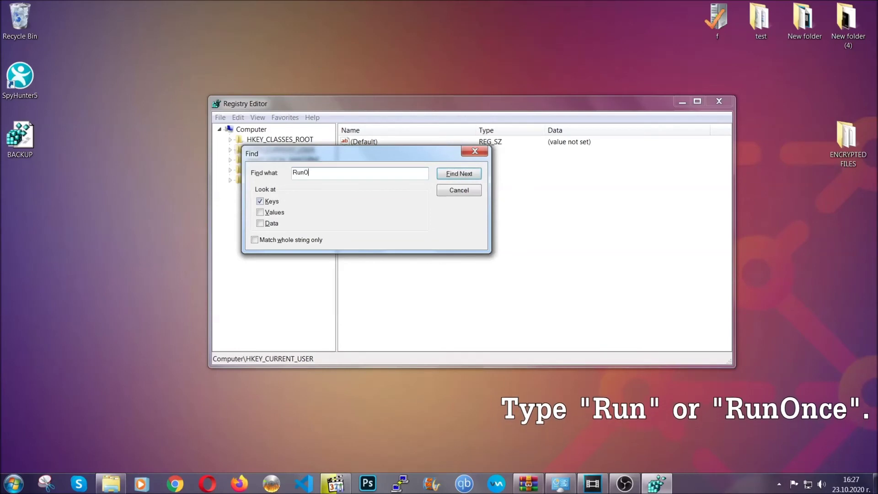
pyautogui.write('nce')
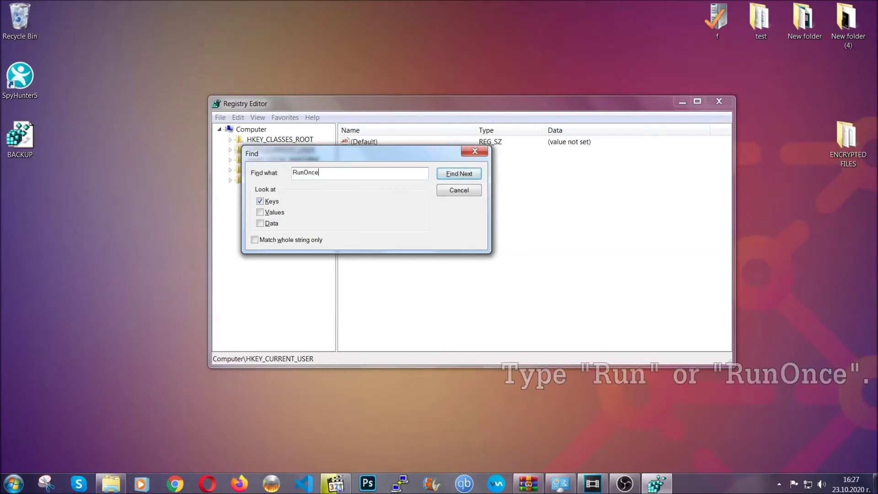
pyautogui.click(468, 174)
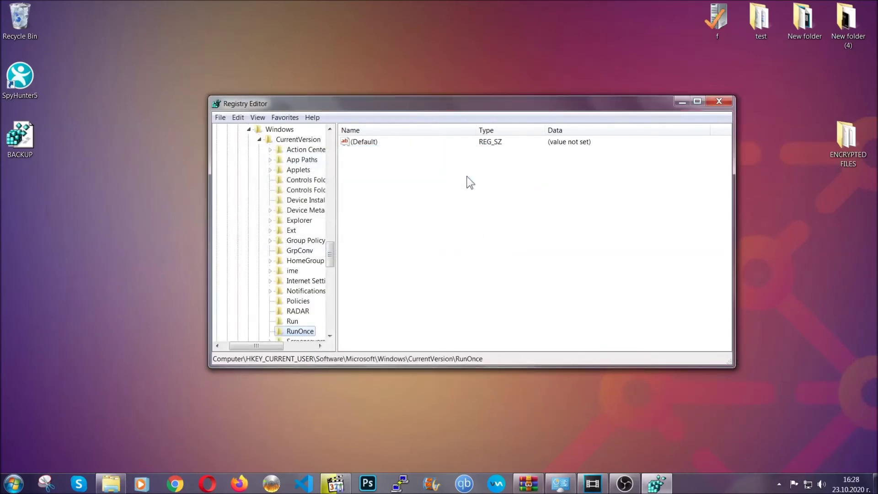
pyautogui.moveTo(331, 253); pyautogui.dragTo(330, 262)
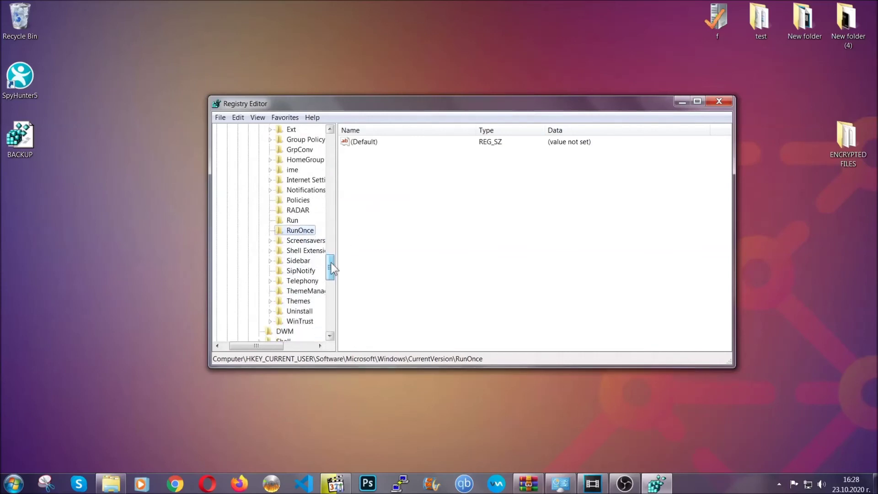
pyautogui.click(293, 220)
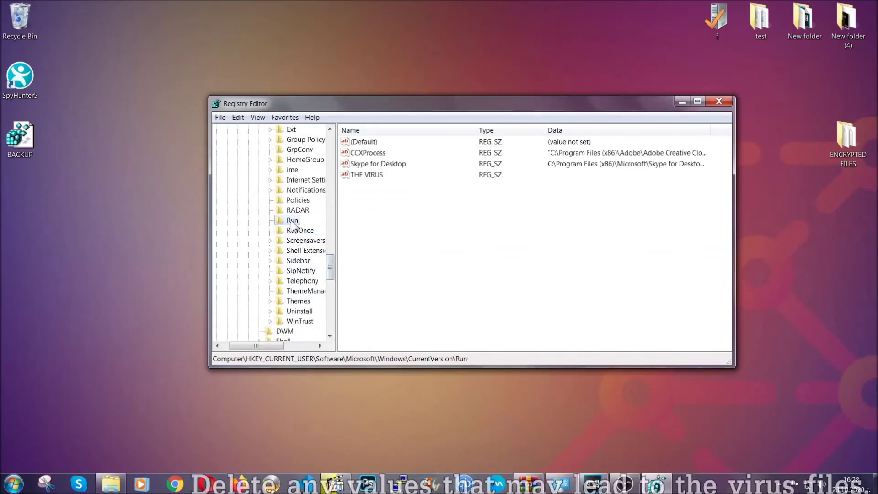
# Delete THE VIRUS startup value from the Run key, confirm with Yes, and close Registry Editor
pyautogui.click(361, 176)
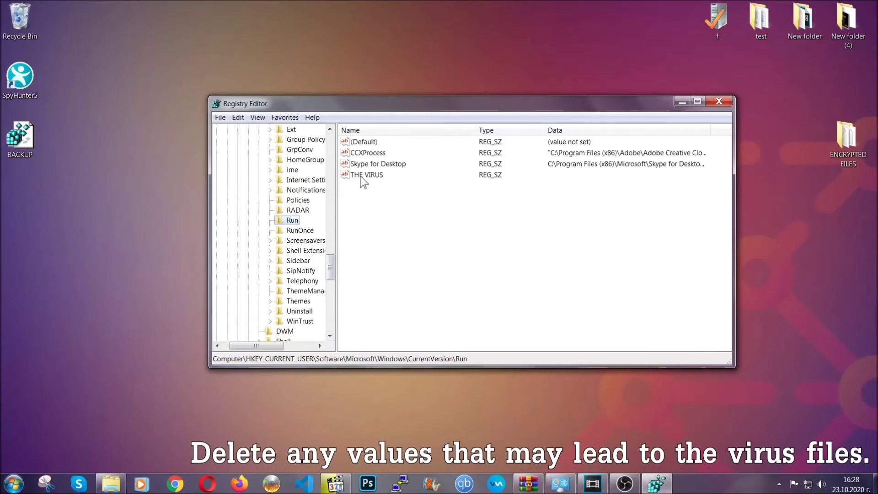
pyautogui.rightClick(361, 177)
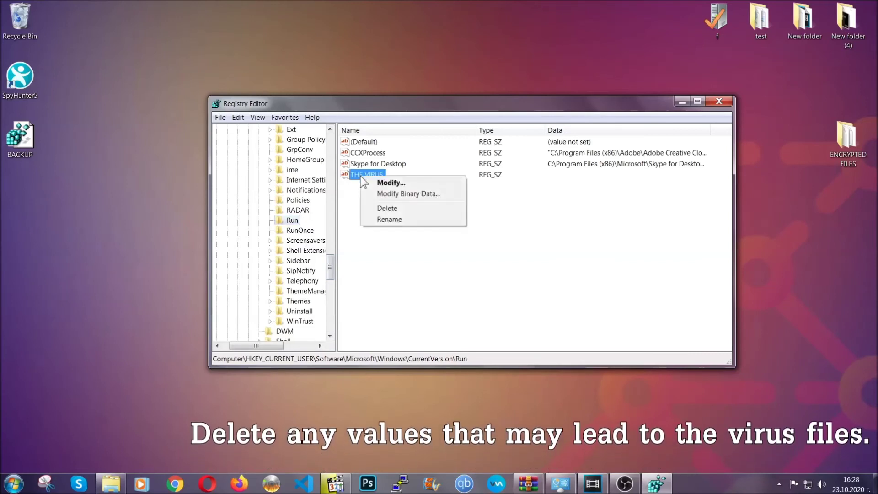
pyautogui.click(380, 208)
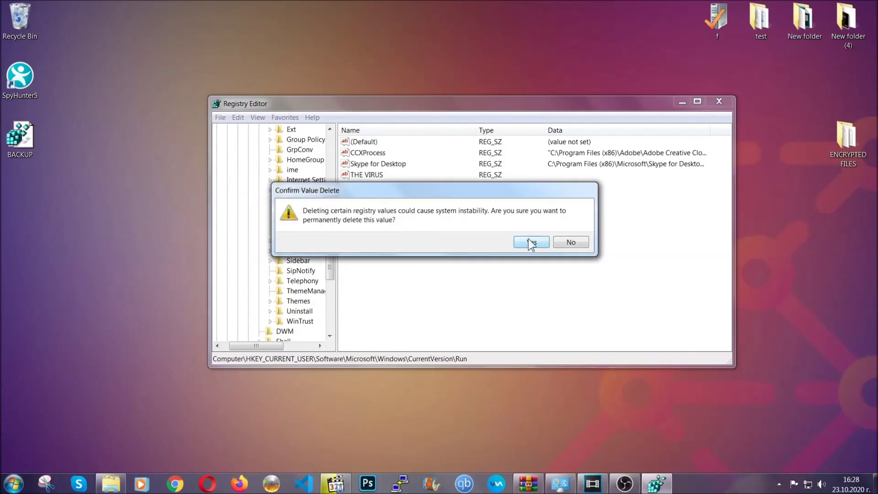
pyautogui.click(530, 242)
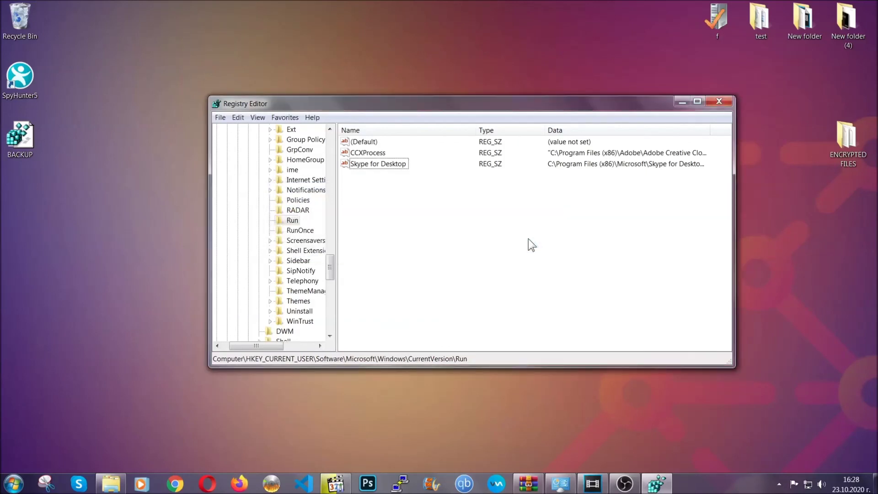
pyautogui.click(727, 101)
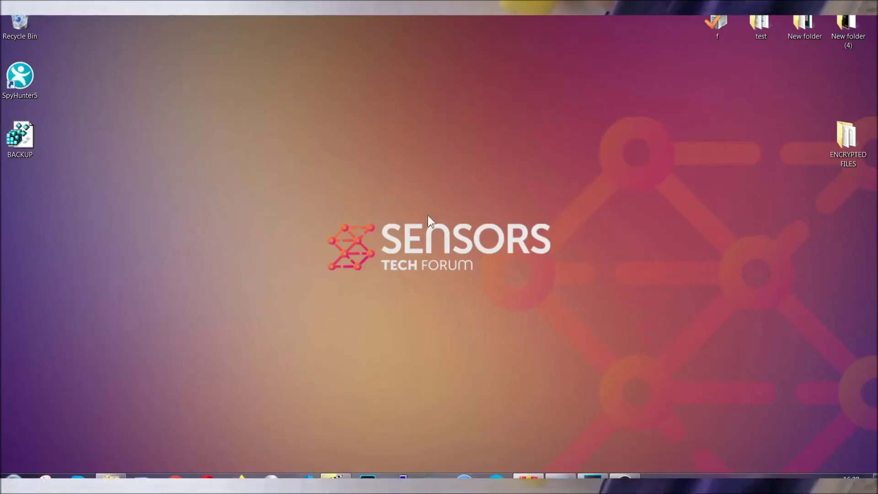